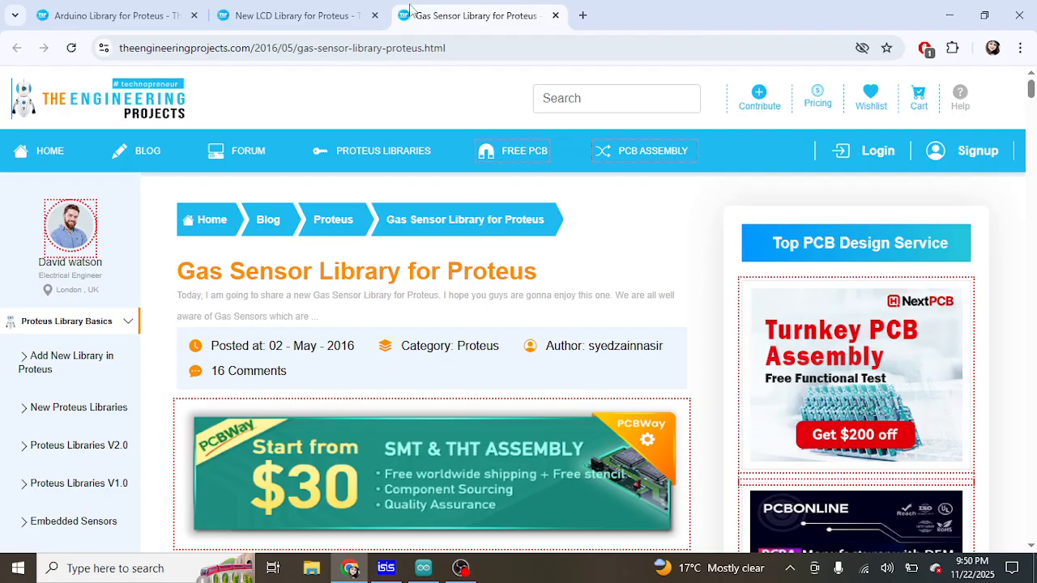
# Look over the web pages for the New LCD Library and the Arduino Library for Proteus
pyautogui.click(333, 8)
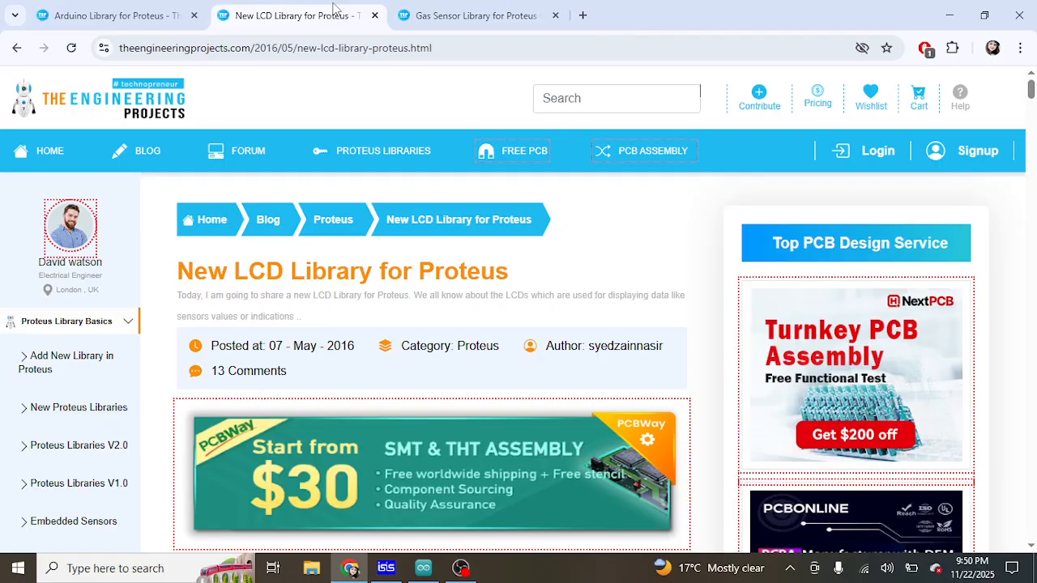
pyautogui.click(137, 7)
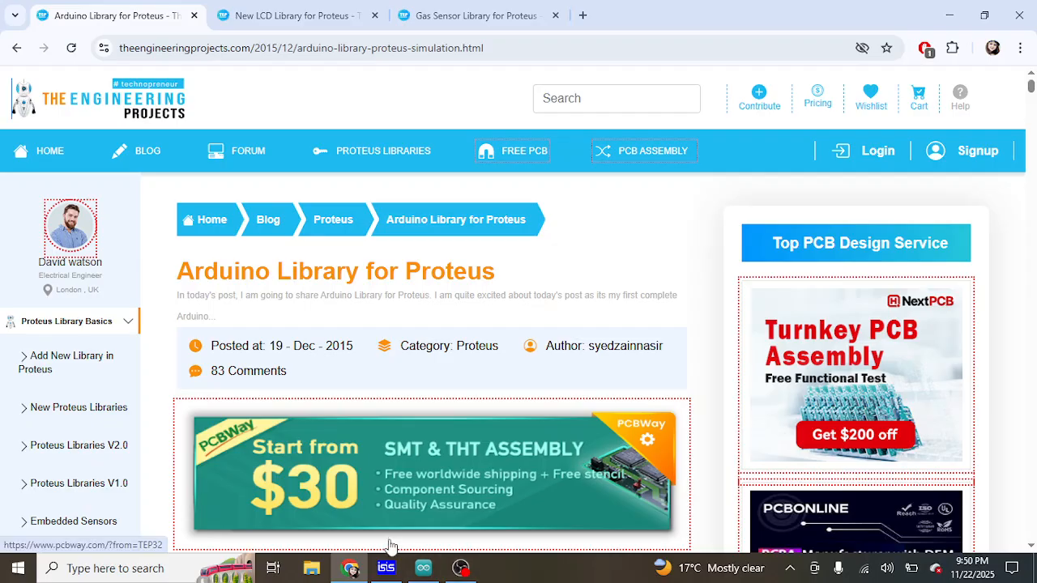
# Switch to ISIS Professional and examine the circuit wiring of the MQ-2 gas sensor, Arduino Uno and 20x4 LCD up close
pyautogui.moveTo(390, 562)
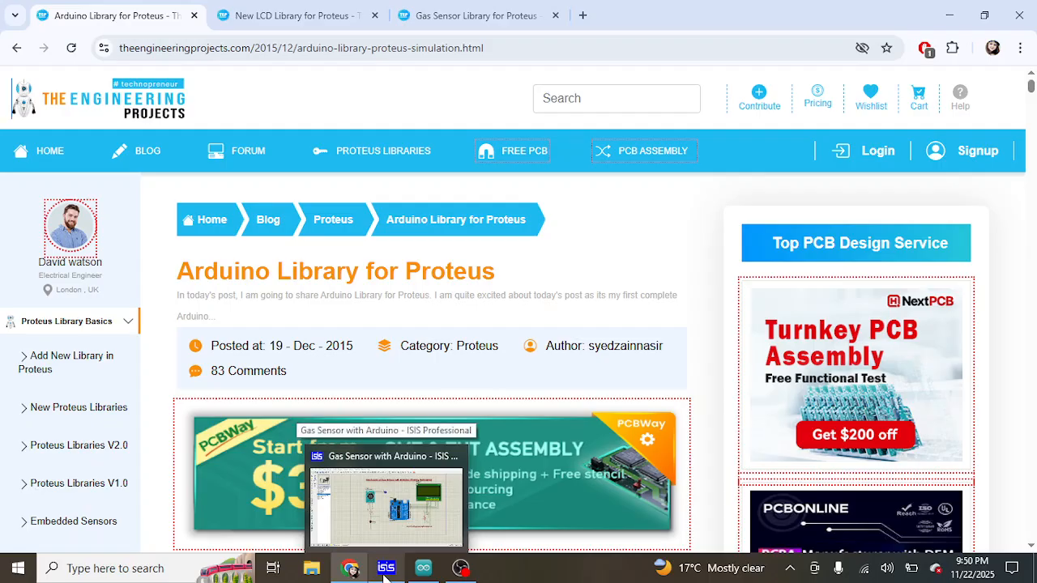
pyautogui.click(384, 572)
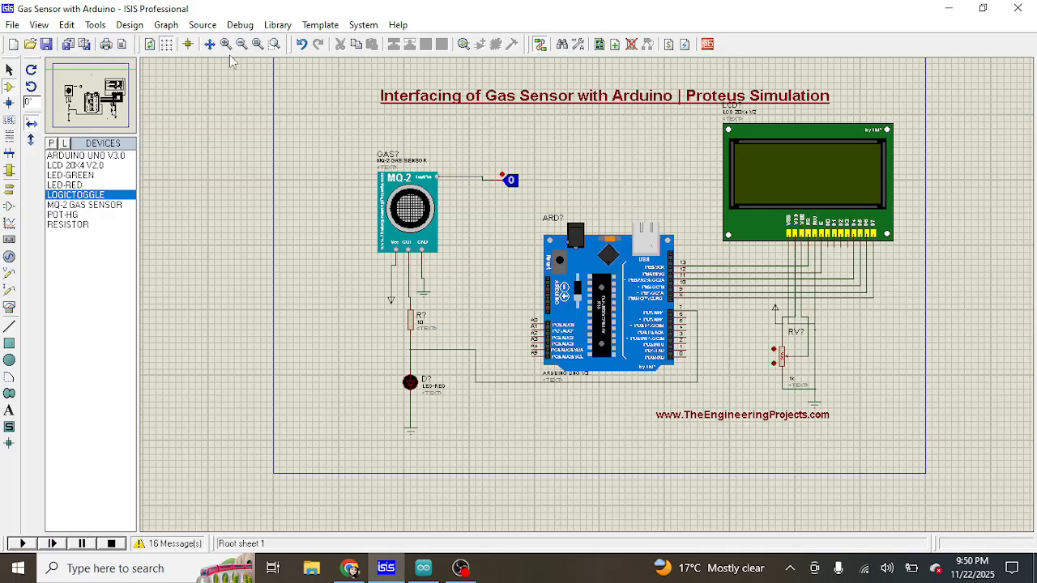
pyautogui.click(228, 46)
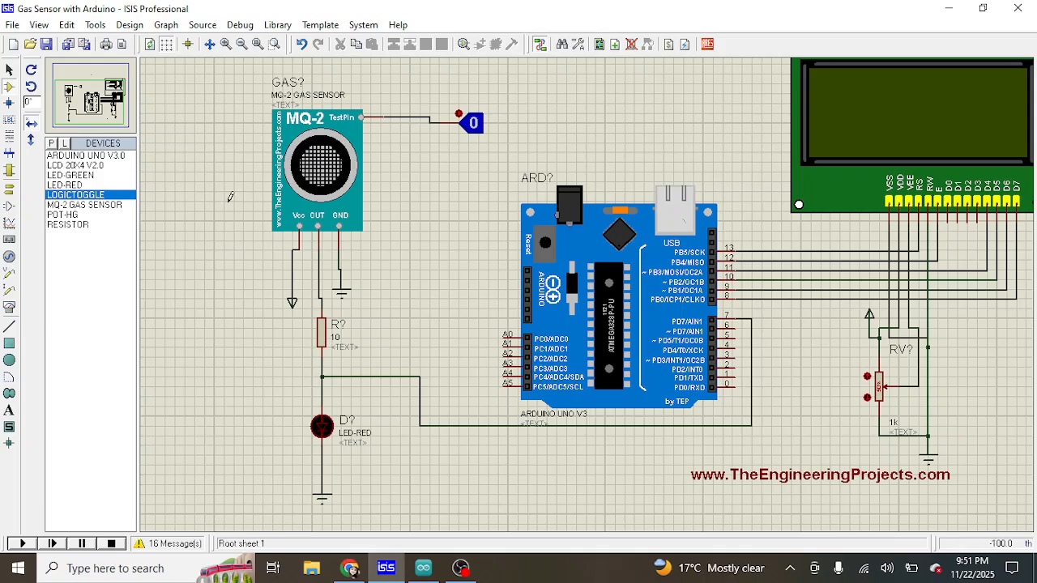
pyautogui.click(242, 45)
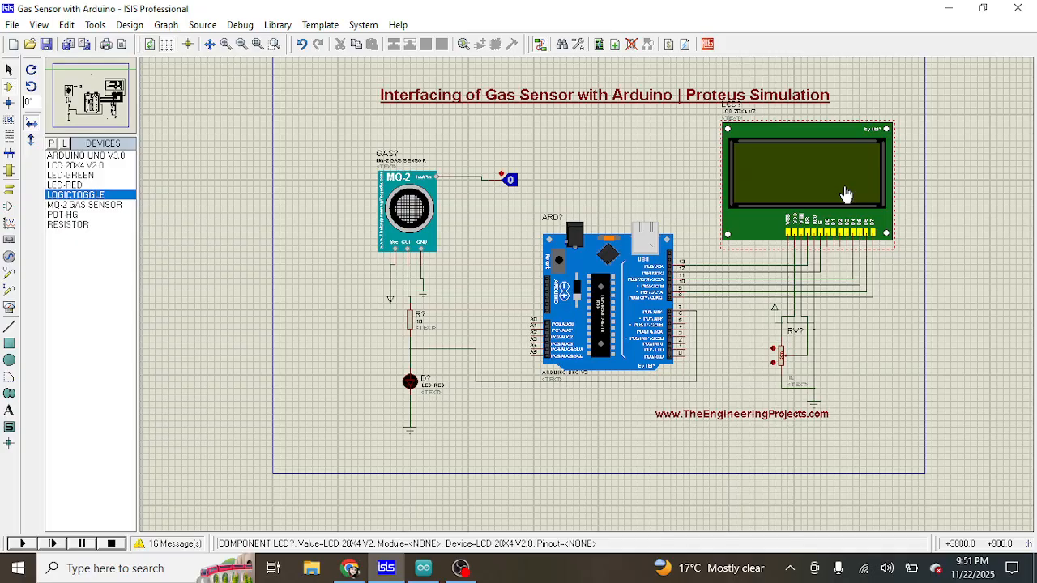
# Switch to Arduino IDE and examine the sketch's LiquidCrystal include, LCD and sensor pin definitions, and setup function
pyautogui.click(428, 574)
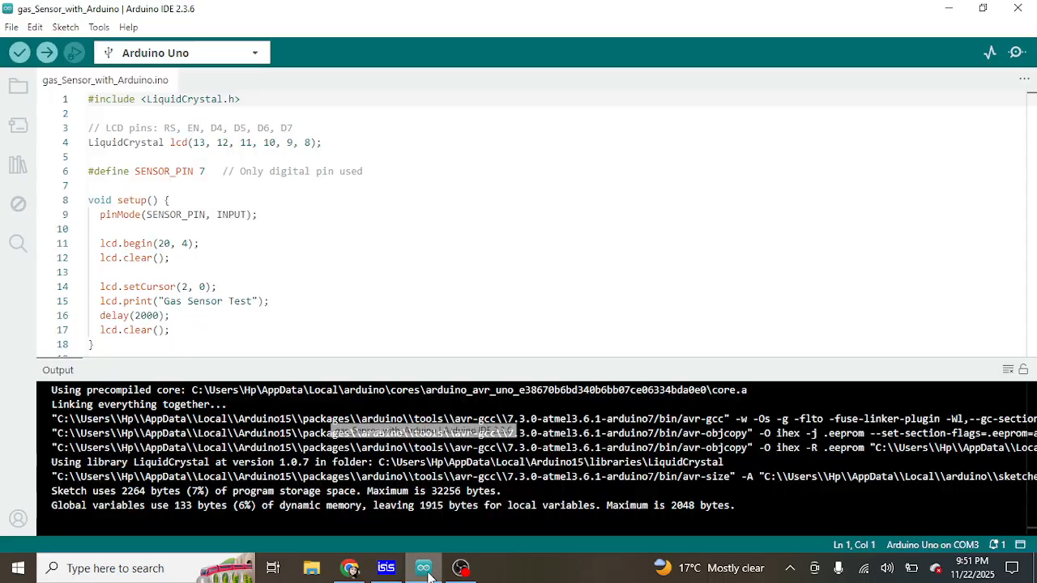
pyautogui.click(317, 213)
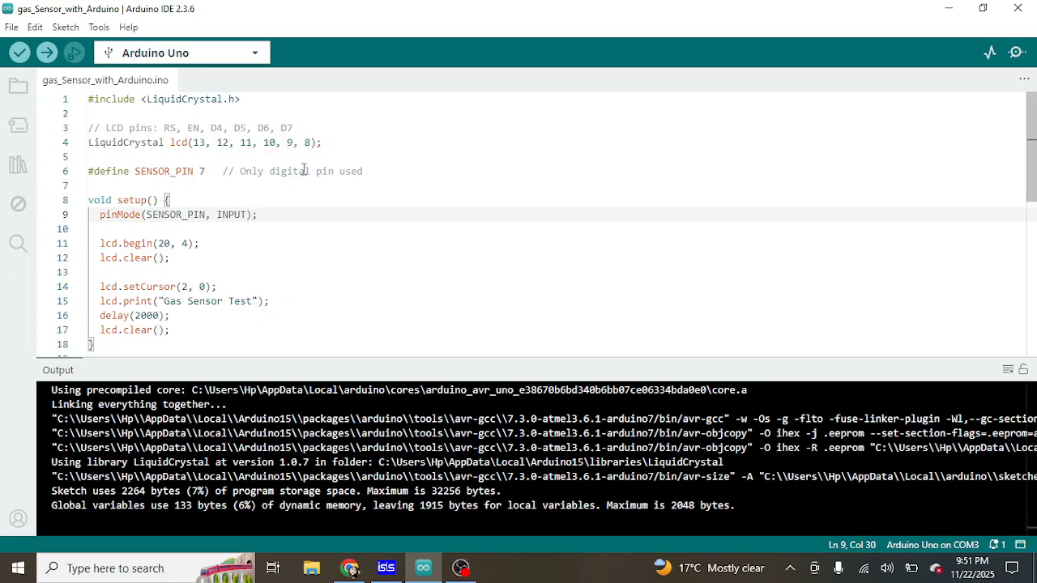
pyautogui.moveTo(193, 98)
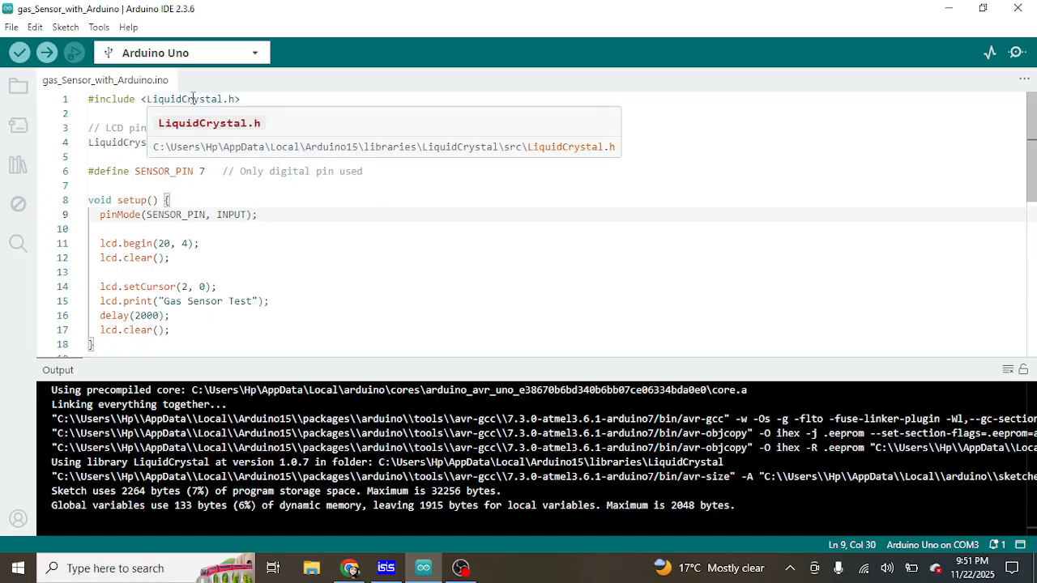
pyautogui.click(92, 99)
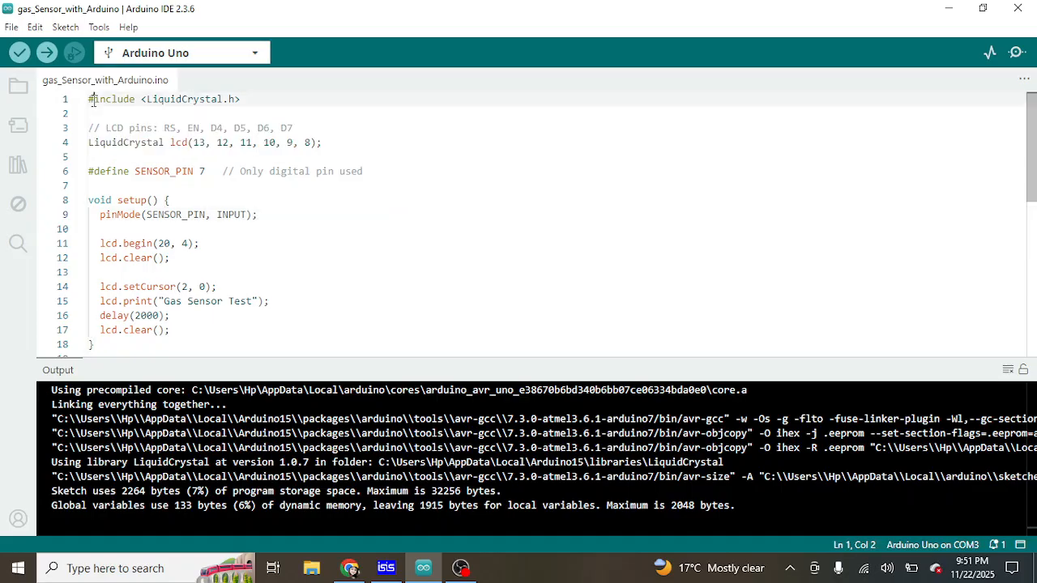
pyautogui.moveTo(93, 101); pyautogui.dragTo(230, 111)
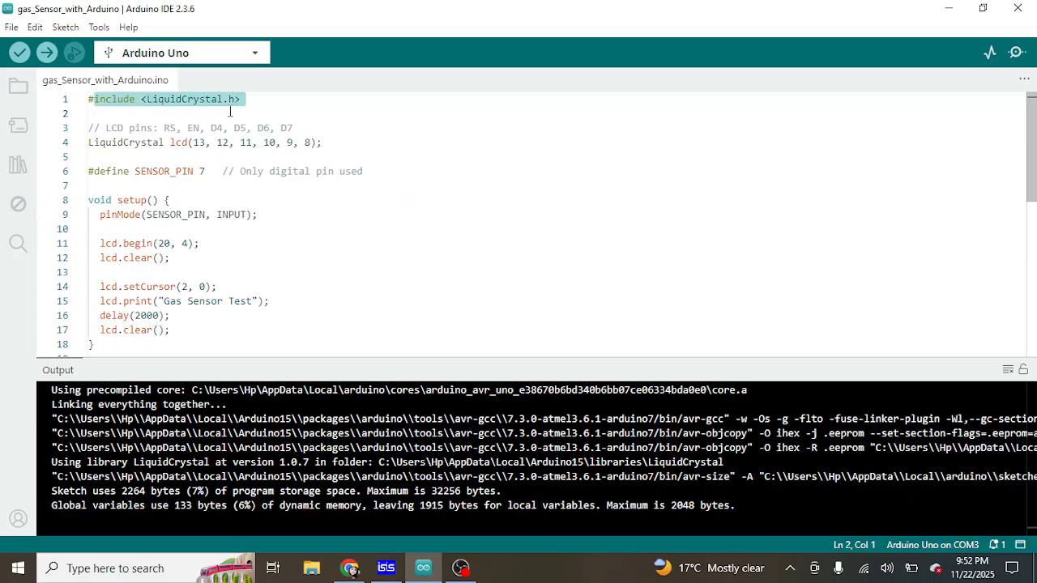
pyautogui.click(118, 142)
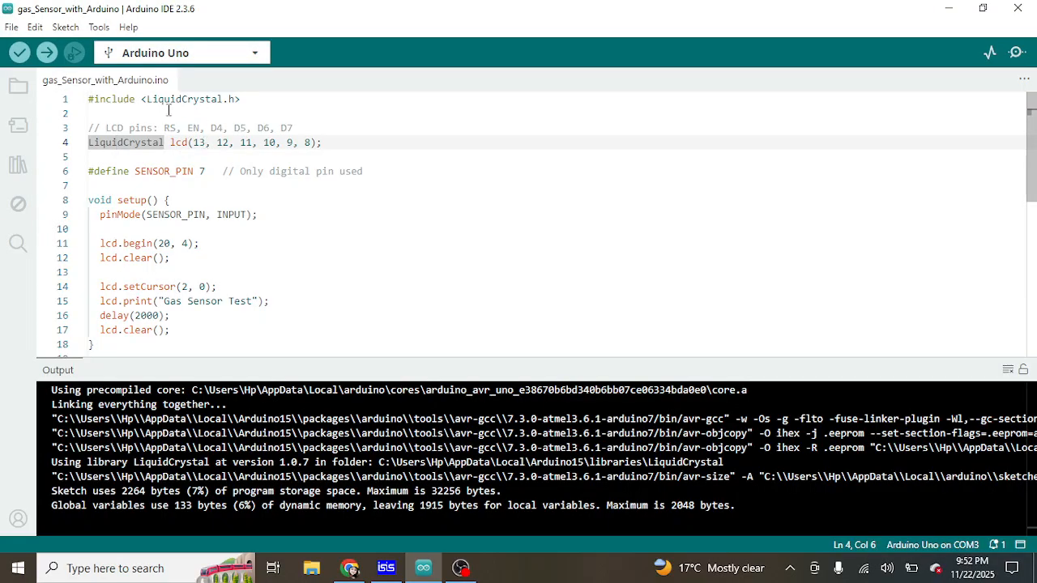
pyautogui.moveTo(162, 142)
pyautogui.click(303, 122)
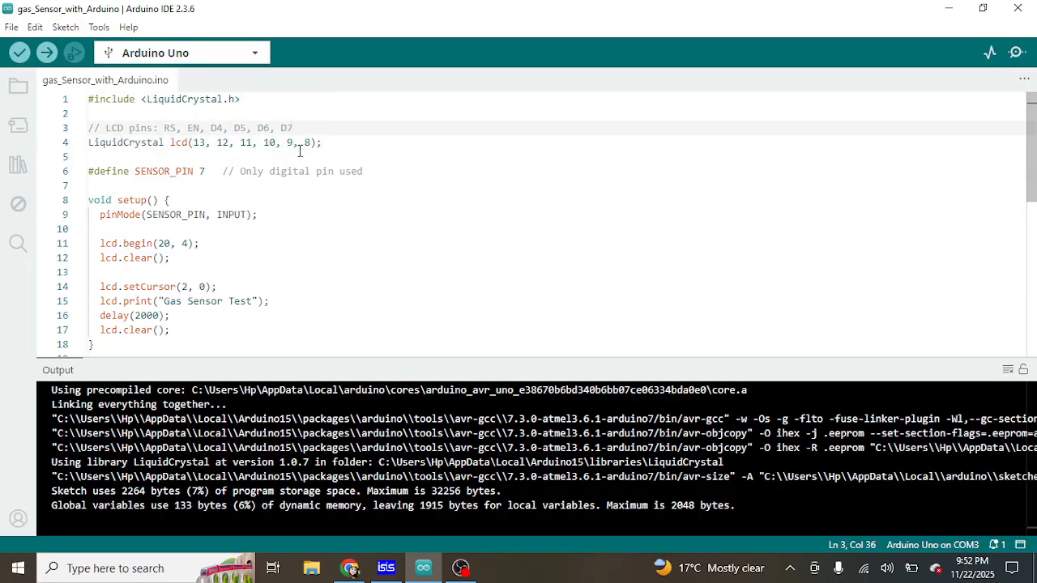
pyautogui.click(153, 172)
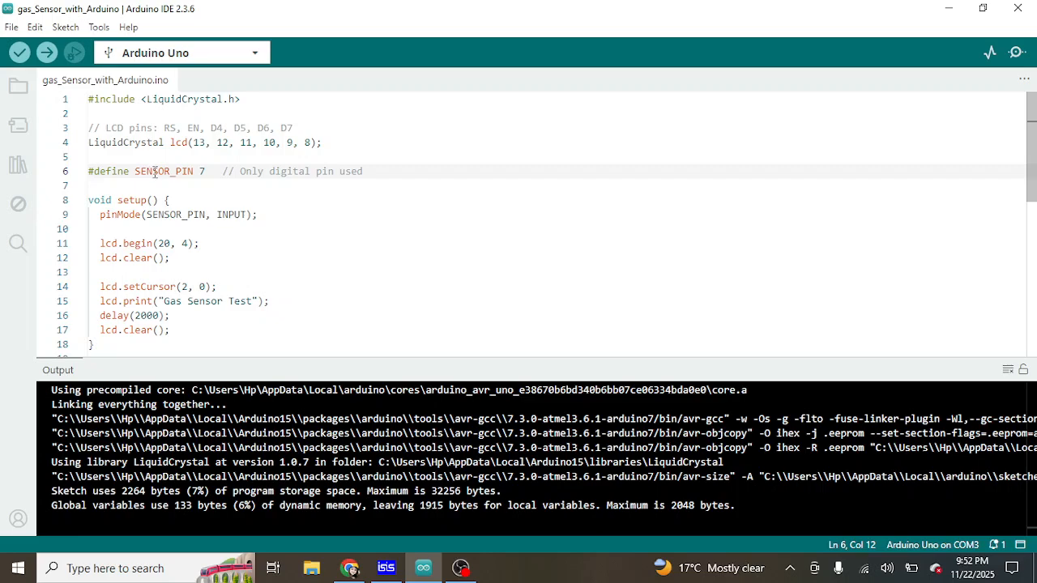
pyautogui.click(187, 169)
pyautogui.moveTo(90, 201); pyautogui.dragTo(114, 344)
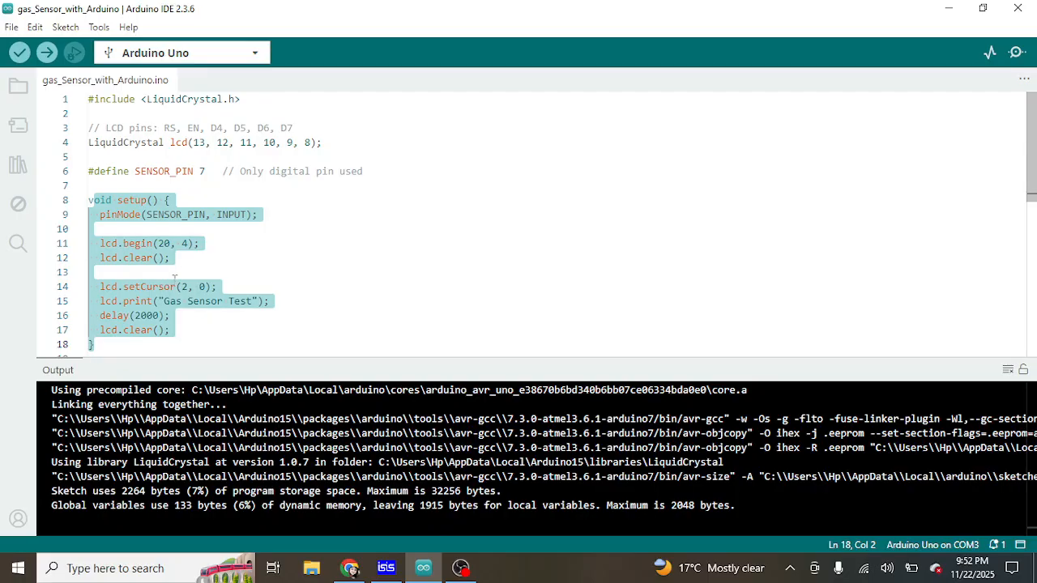
pyautogui.click(162, 301)
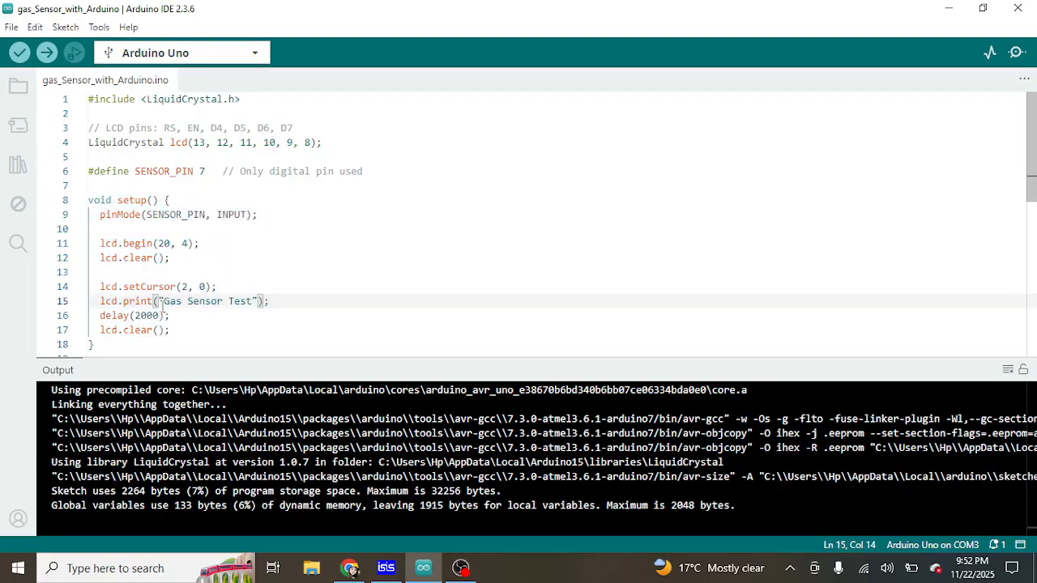
# Examine the sketch's loop function, from the sensor pin reading to the LCD status output and final delay
pyautogui.click(238, 317)
pyautogui.press('Down')
pyautogui.press('Down')
pyautogui.press('Down')
pyautogui.press('Down')
pyautogui.press('Down')
pyautogui.press('Down')
pyautogui.press('Down')
pyautogui.press('Down')
pyautogui.press('Down')
pyautogui.press('Down')
pyautogui.press('Down')
pyautogui.press('Down')
pyautogui.press('Down')
pyautogui.press('Down')
pyautogui.press('Down')
pyautogui.press('Down')
pyautogui.press('Down')
pyautogui.press('Down')
pyautogui.press('Down')
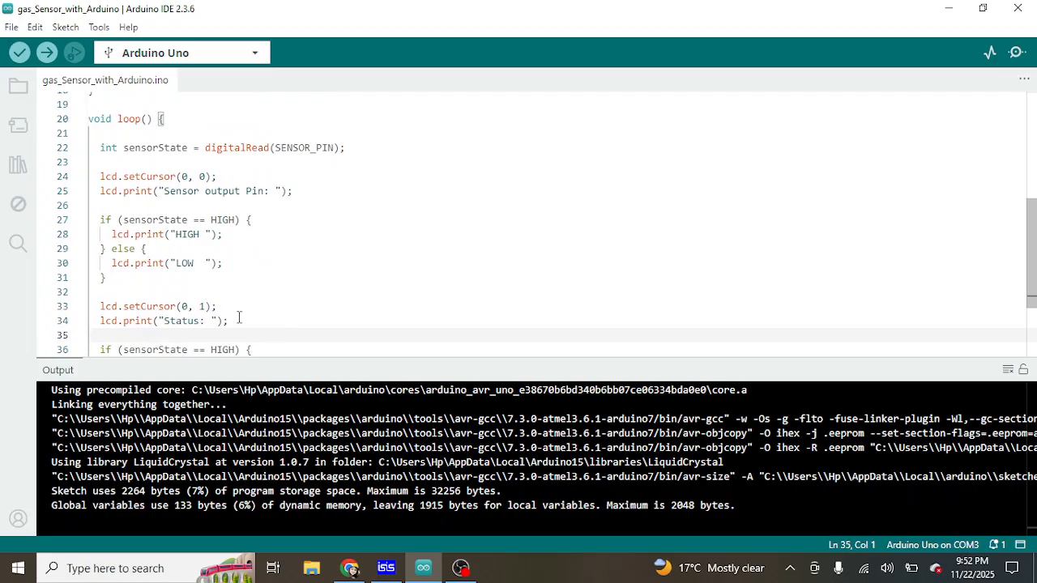
pyautogui.click(90, 121)
pyautogui.moveTo(90, 121); pyautogui.dragTo(167, 357)
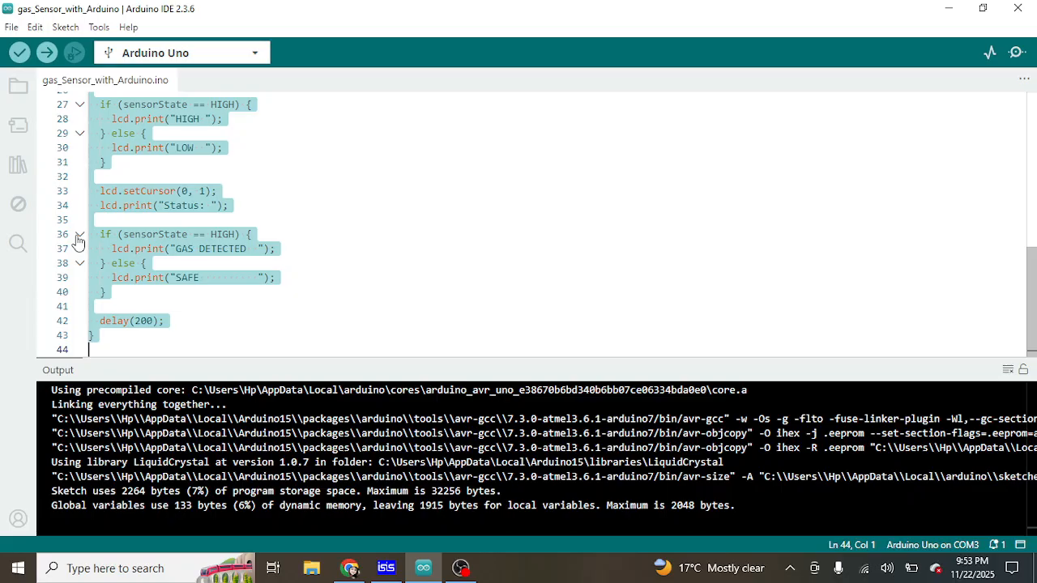
# Return to the start of the sketch and compile gas_Sensor_with_Arduino for the Arduino Uno
pyautogui.click(332, 221)
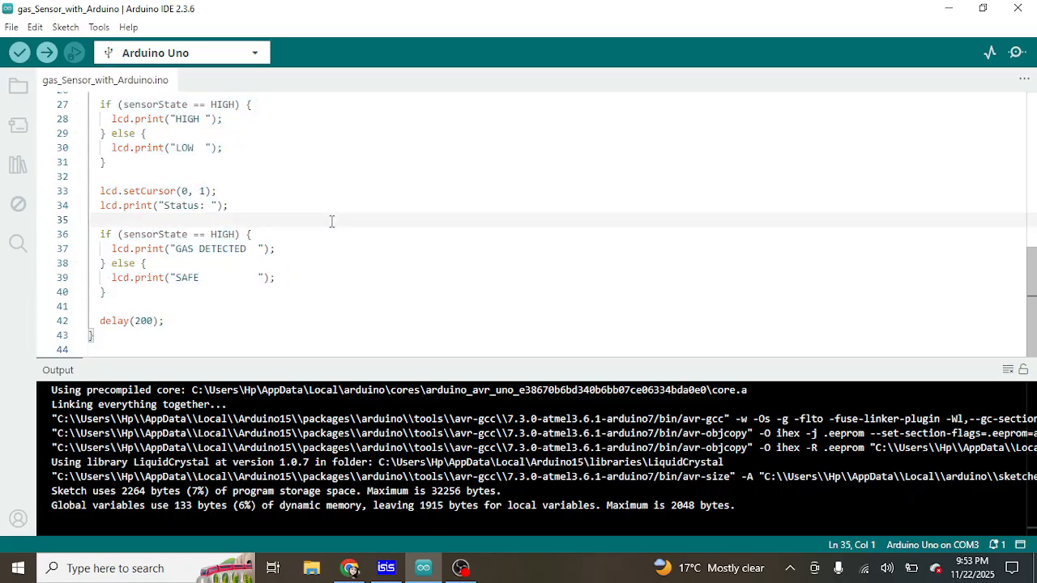
pyautogui.press('Up')
pyautogui.press('Up')
pyautogui.press('Up')
pyautogui.press('Up')
pyautogui.press('Up')
pyautogui.press('Up')
pyautogui.press('Up')
pyautogui.press('Up')
pyautogui.press('Up')
pyautogui.press('Up')
pyautogui.press('Up')
pyautogui.press('Up')
pyautogui.press('Up')
pyautogui.press('Up')
pyautogui.press('Up')
pyautogui.press('Up')
pyautogui.press('Up')
pyautogui.press('Up')
pyautogui.press('Up')
pyautogui.press('Up')
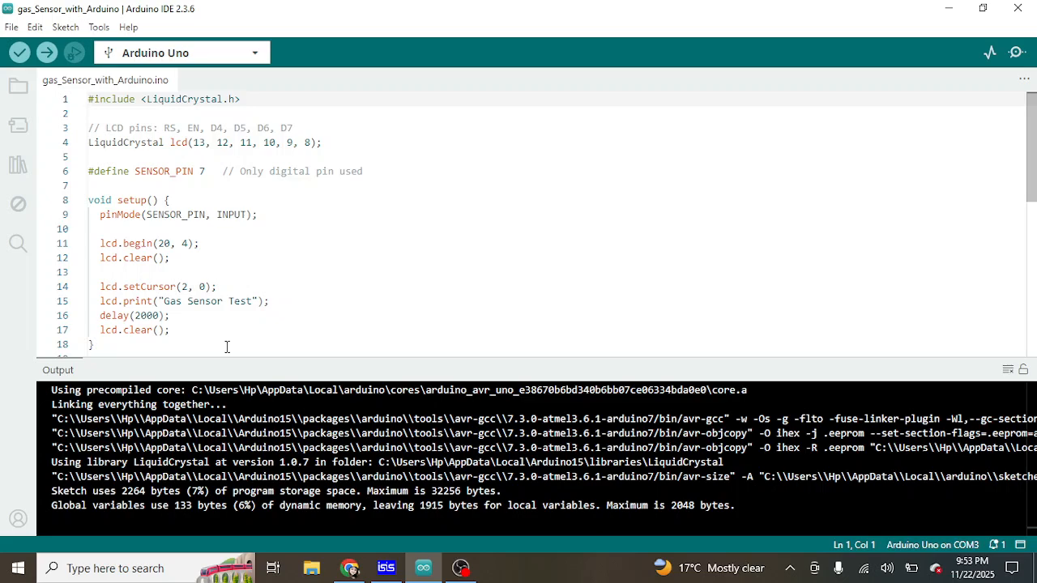
pyautogui.click(19, 54)
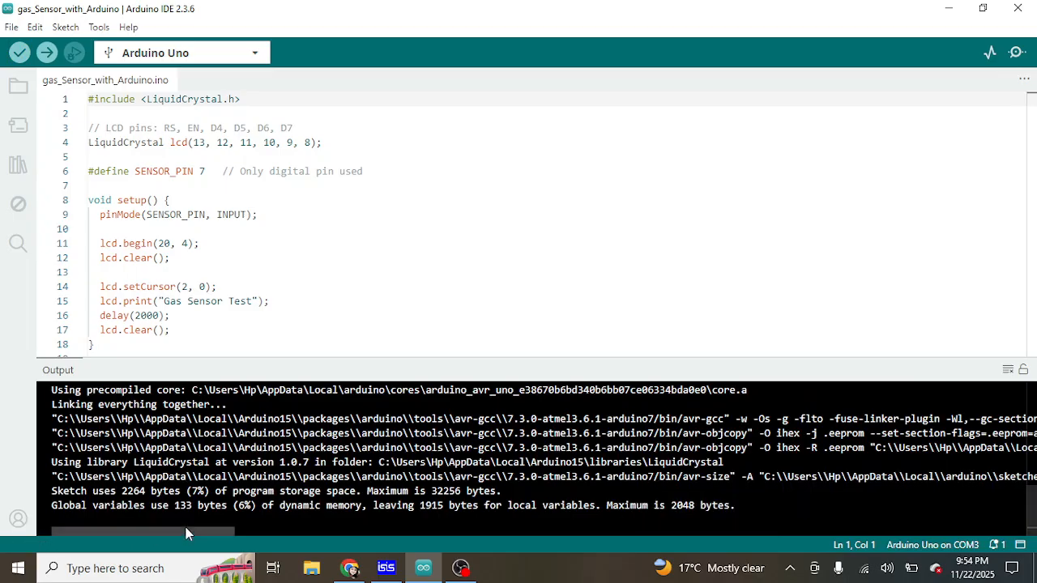
# Select the full path of the generated gas_Sensor_with_Arduino.ino.hex file in the compile output
pyautogui.moveTo(186, 533); pyautogui.dragTo(450, 577)
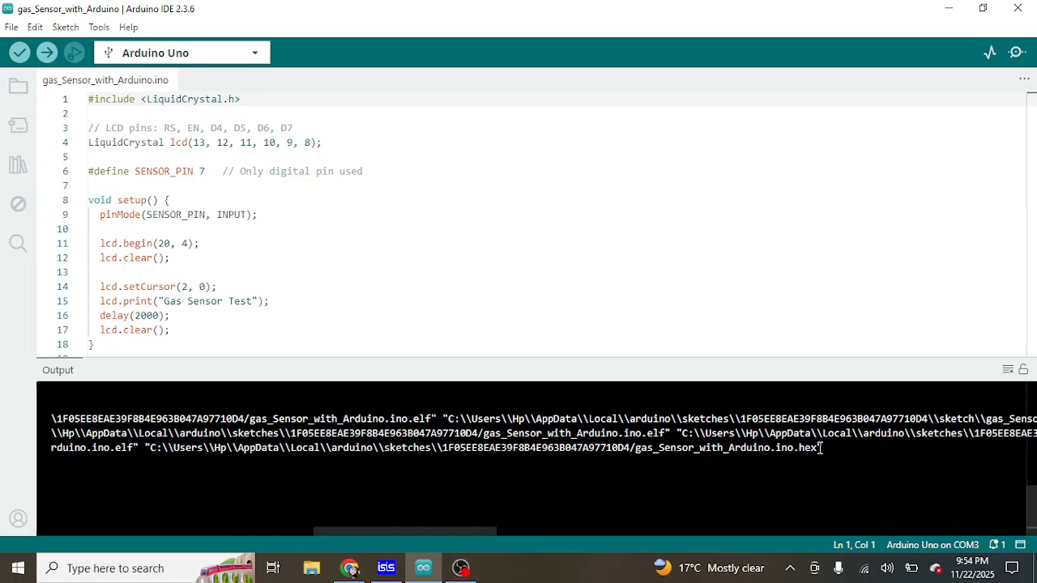
pyautogui.moveTo(818, 448); pyautogui.dragTo(757, 454)
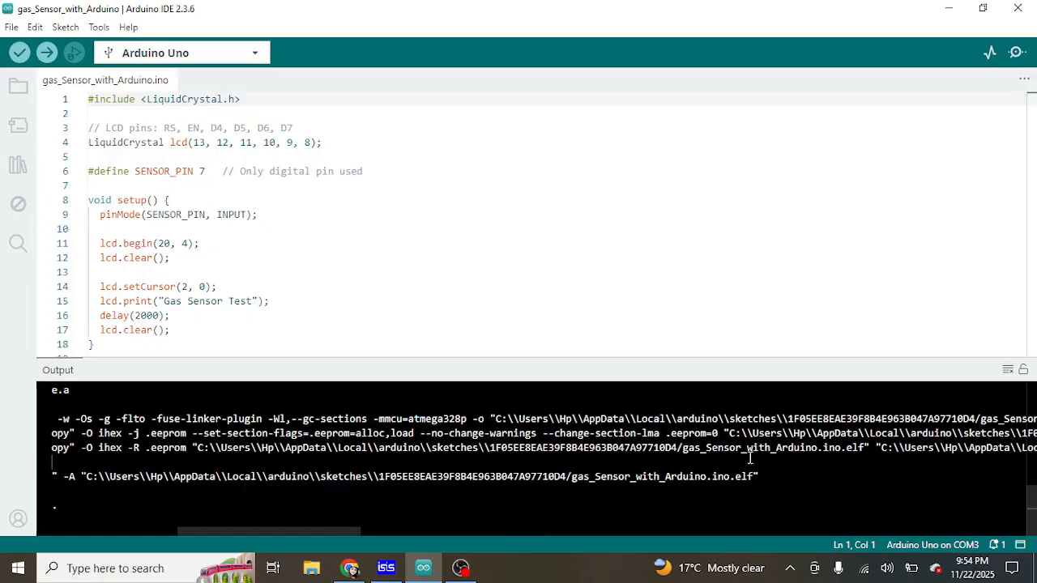
pyautogui.moveTo(695, 469); pyautogui.dragTo(884, 453)
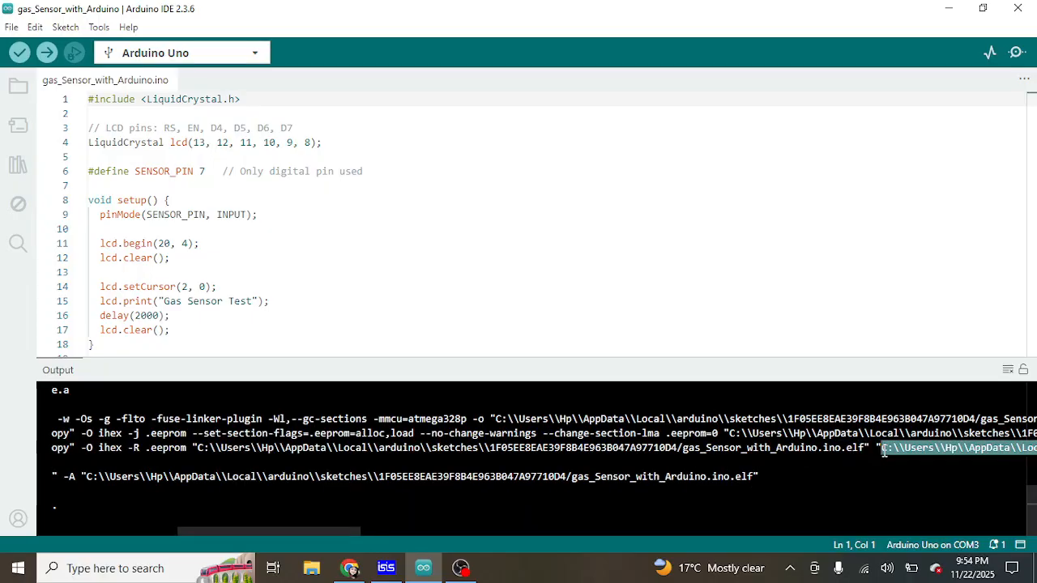
pyautogui.moveTo(248, 540); pyautogui.dragTo(364, 541)
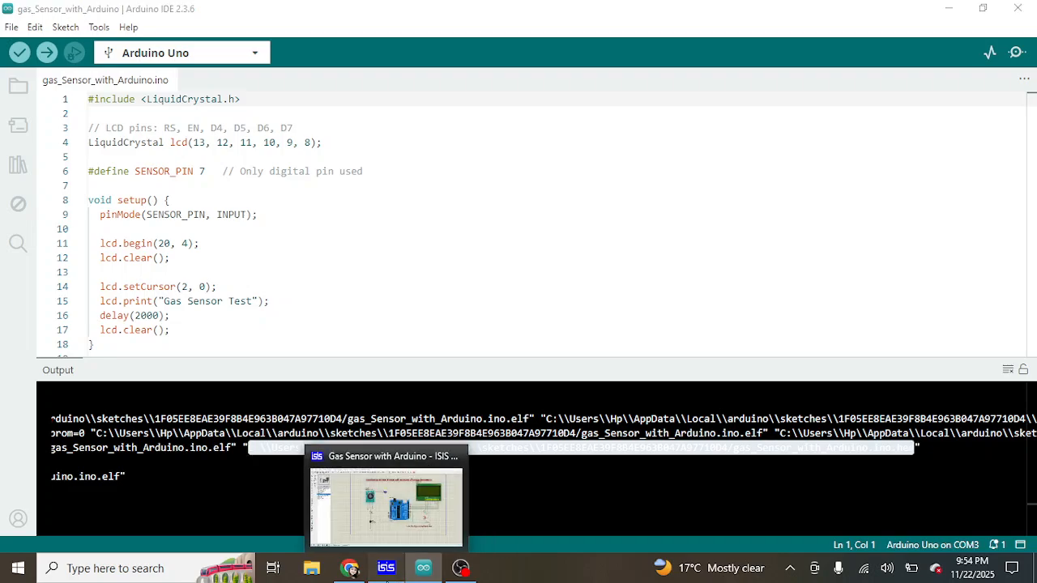
# Switch to ISIS Professional, check the hex file path in the Arduino Uno's component properties, and accept them
pyautogui.click(386, 570)
pyautogui.click(647, 290)
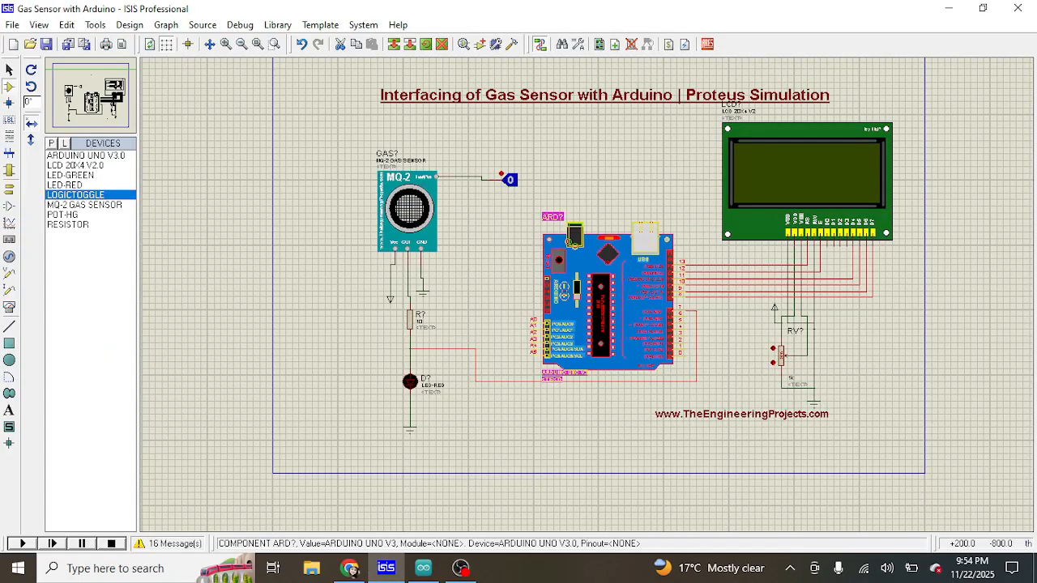
pyautogui.doubleClick(609, 294)
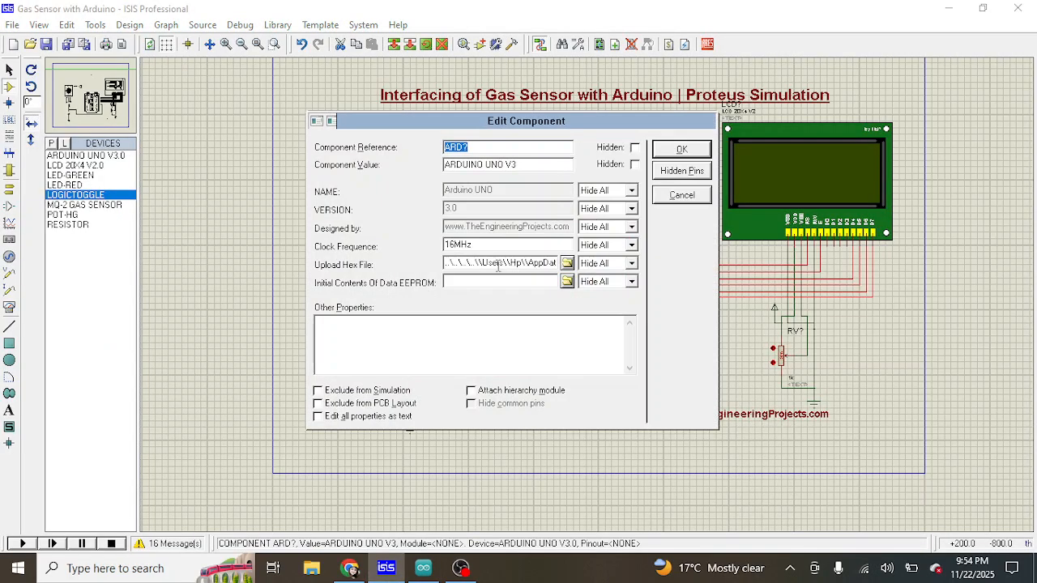
pyautogui.click(683, 149)
pyautogui.click(689, 138)
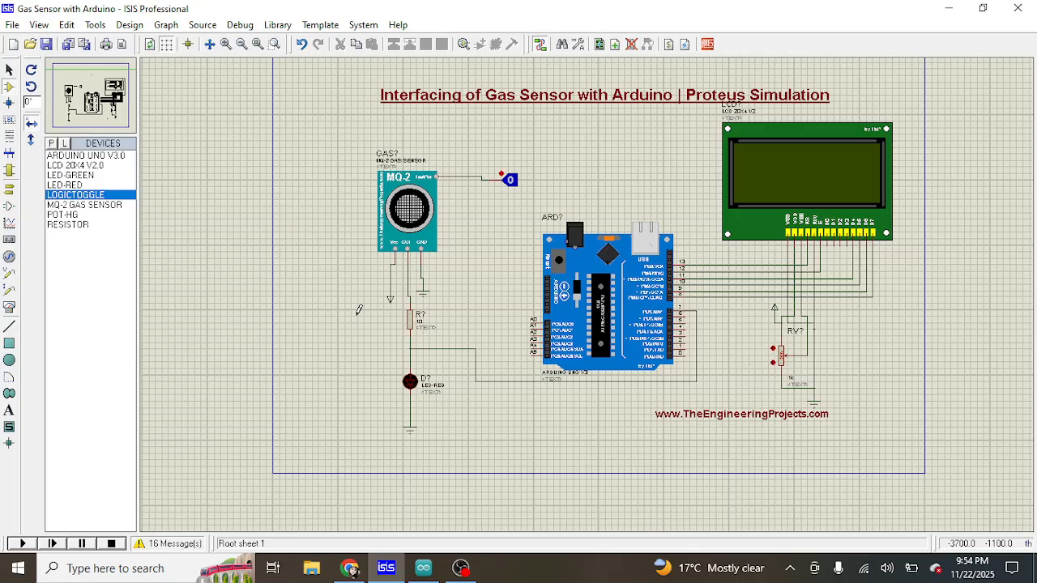
# Check the program file assigned in the MQ-2 gas sensor's component properties and accept them
pyautogui.click(401, 243)
pyautogui.click(401, 243)
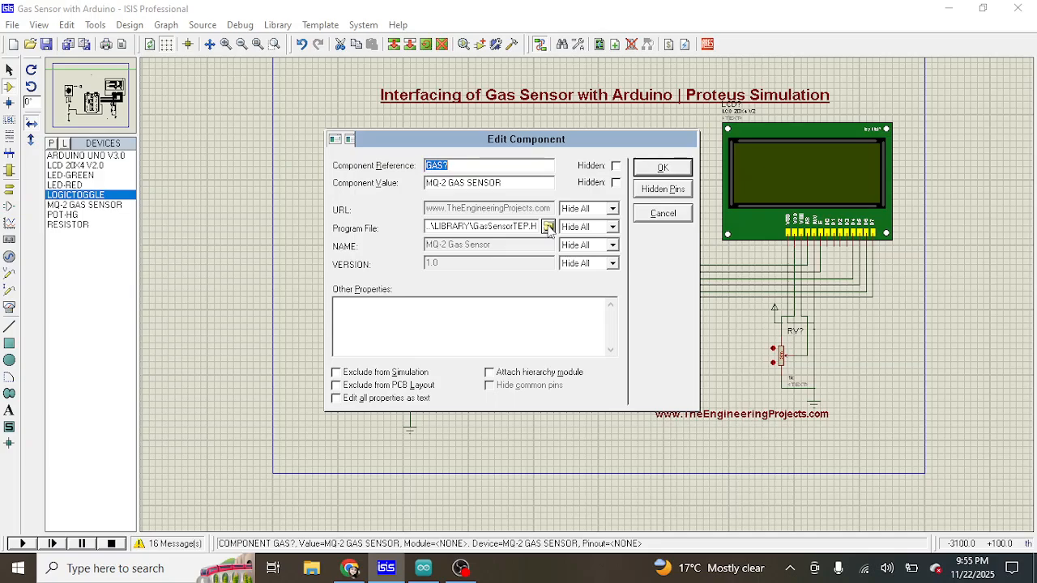
pyautogui.click(663, 167)
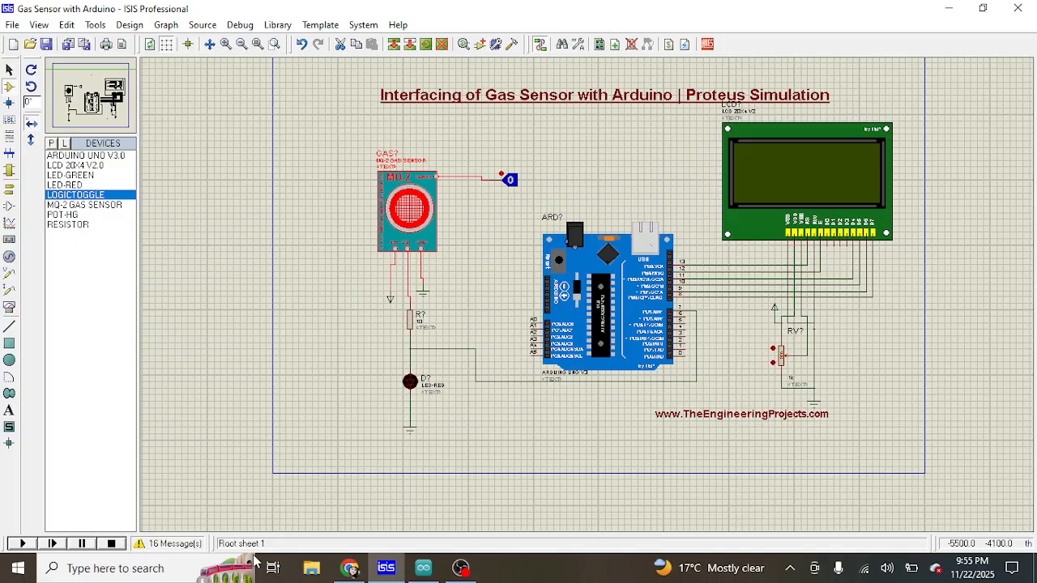
pyautogui.click(361, 354)
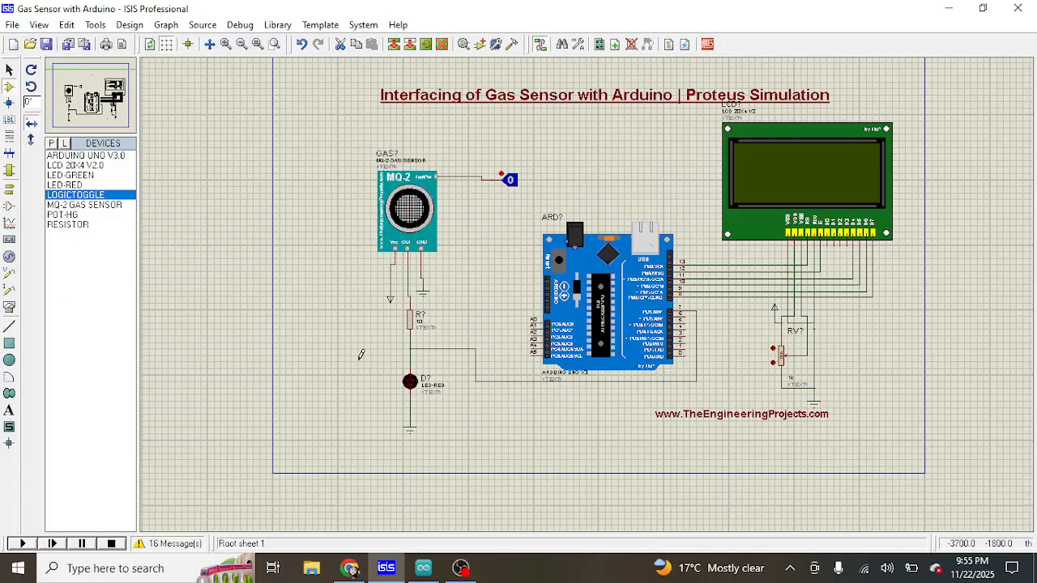
# Simulate the circuit, switching the gas sensor's test pin logic toggle to 1, and stop the simulation
pyautogui.click(22, 543)
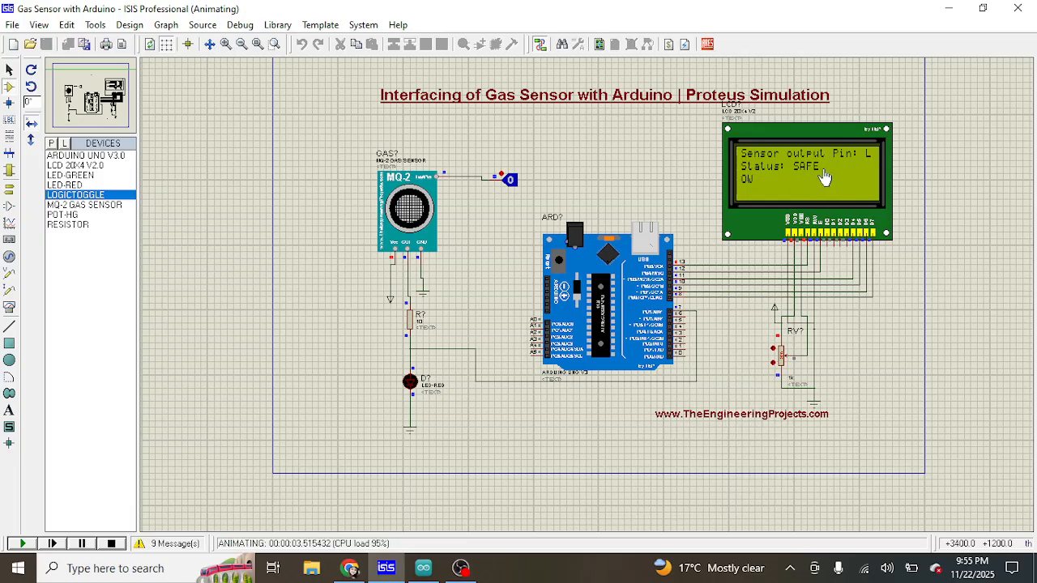
pyautogui.click(503, 168)
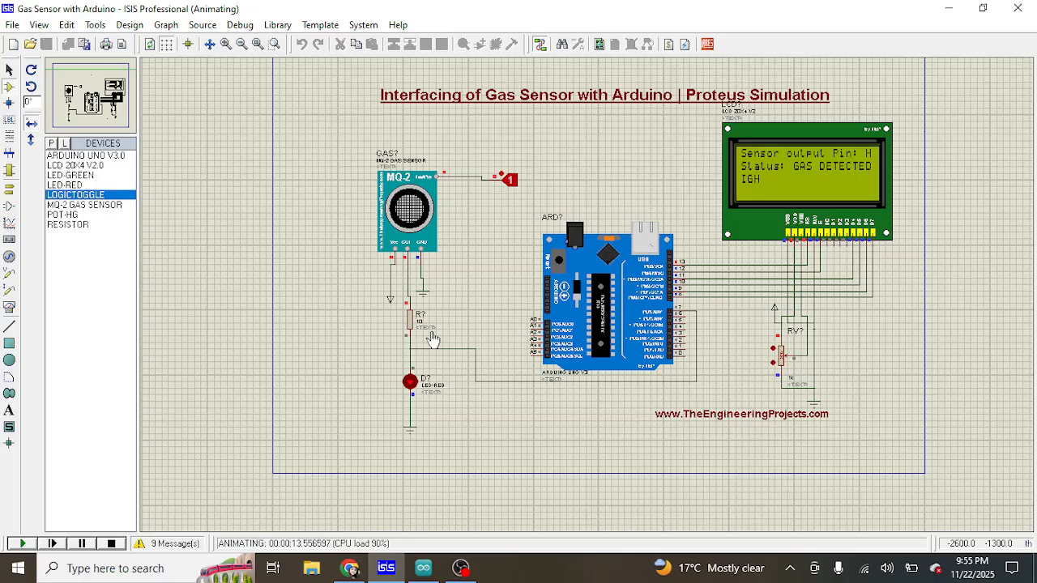
pyautogui.click(111, 543)
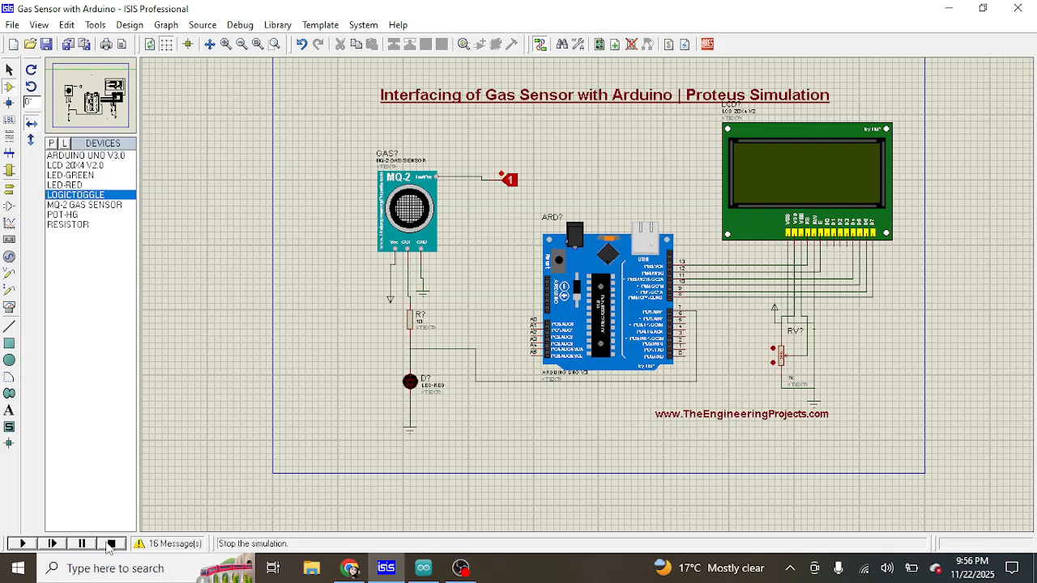
pyautogui.click(465, 568)
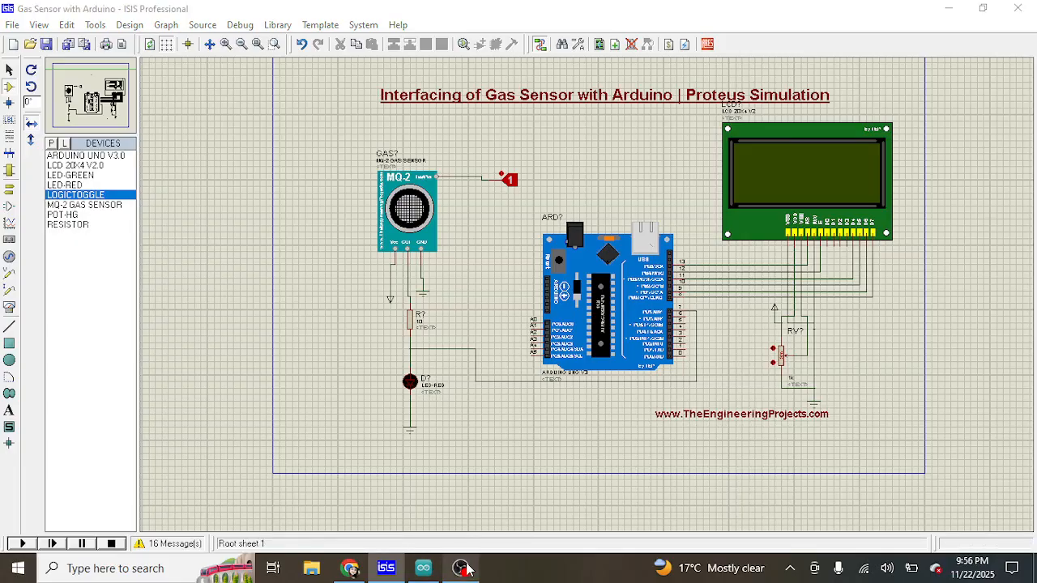